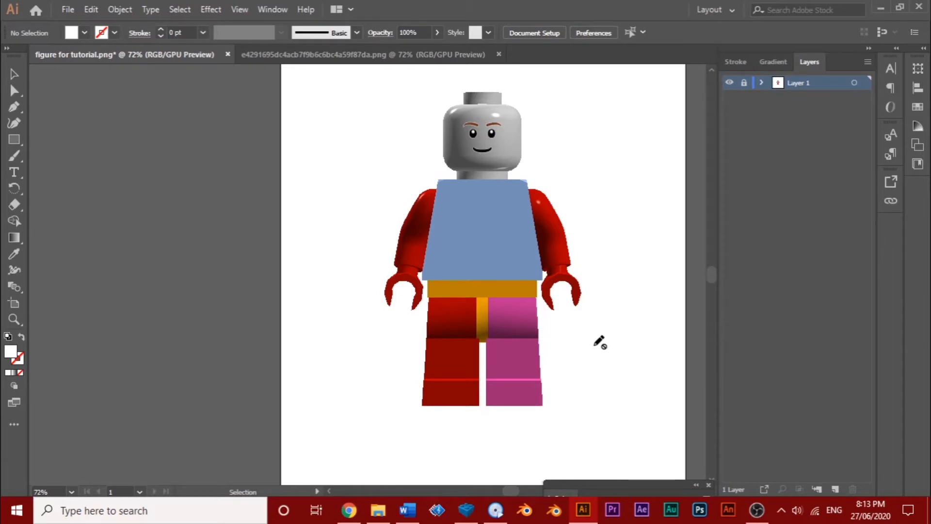
Step: Add a new layer with default options above the locked figure image, ready for tracing with the Curvature tool
{"action": "key", "text": "v"}
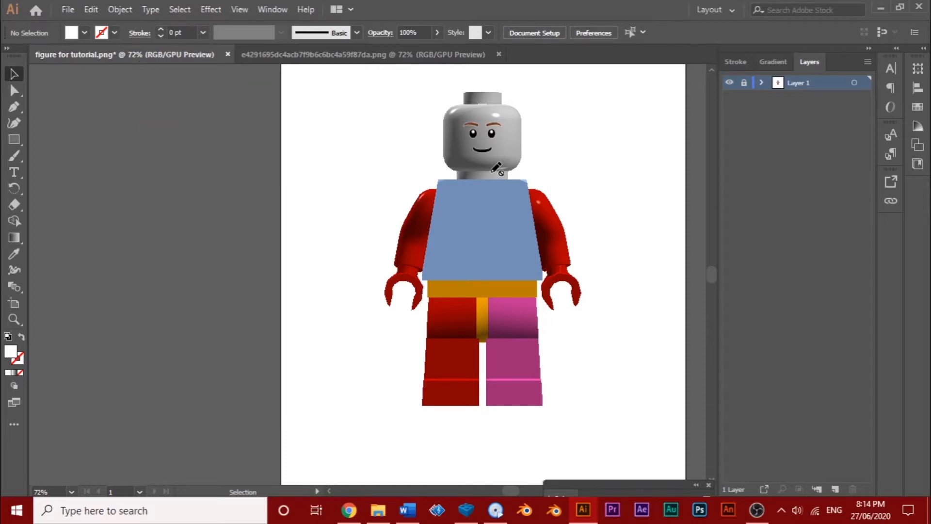
{"action": "left_click", "coordinate": [13, 318]}
{"action": "left_click", "coordinate": [501, 204]}
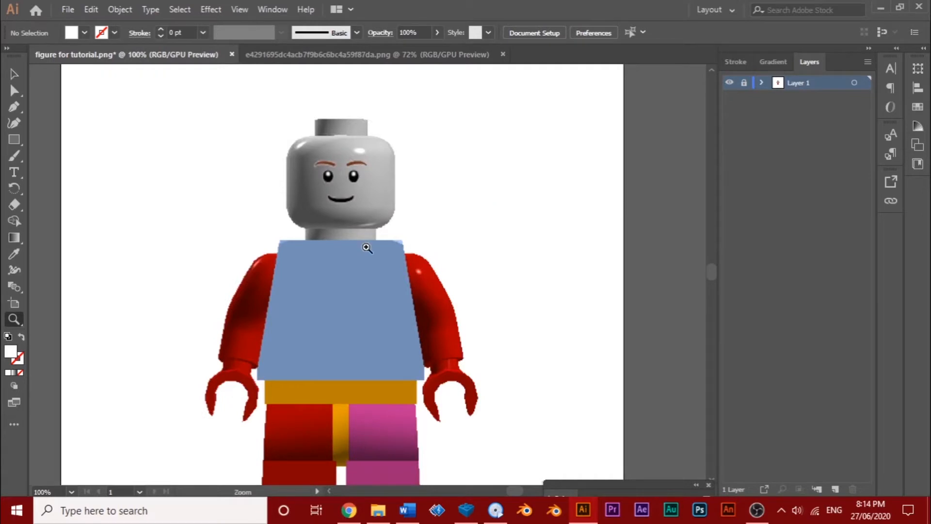
{"action": "left_click", "coordinate": [358, 276]}
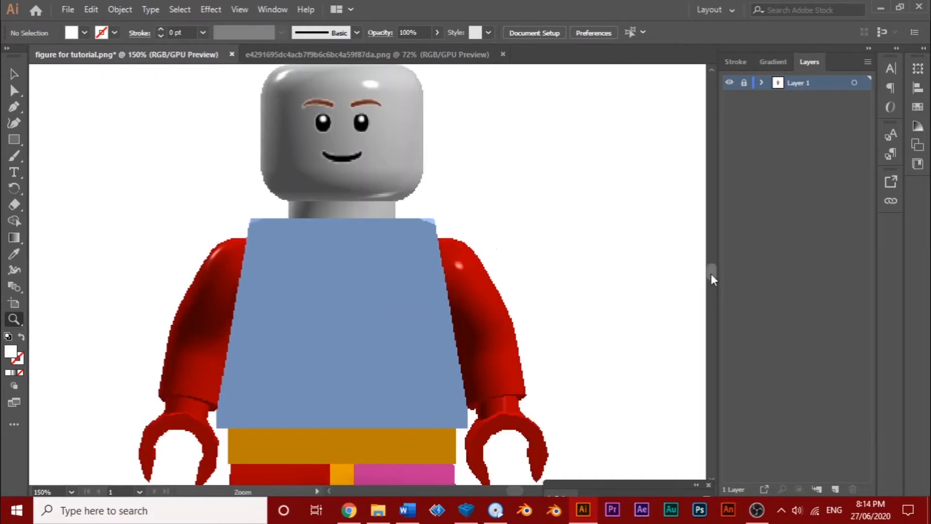
{"action": "mouse_move", "coordinate": [711, 275]}
{"action": "left_mouse_down"}
{"action": "mouse_move", "coordinate": [717, 280]}
{"action": "mouse_move", "coordinate": [713, 274]}
{"action": "left_mouse_up"}
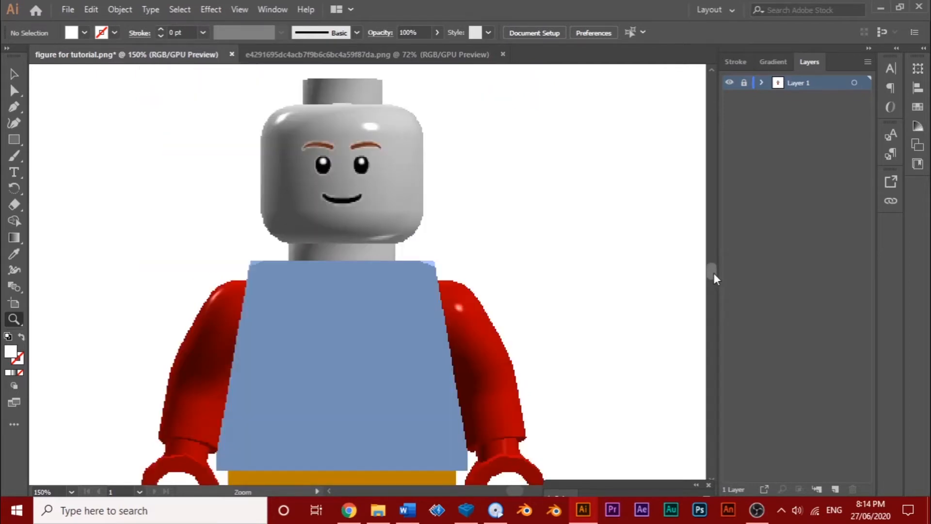
{"action": "left_click", "coordinate": [15, 123]}
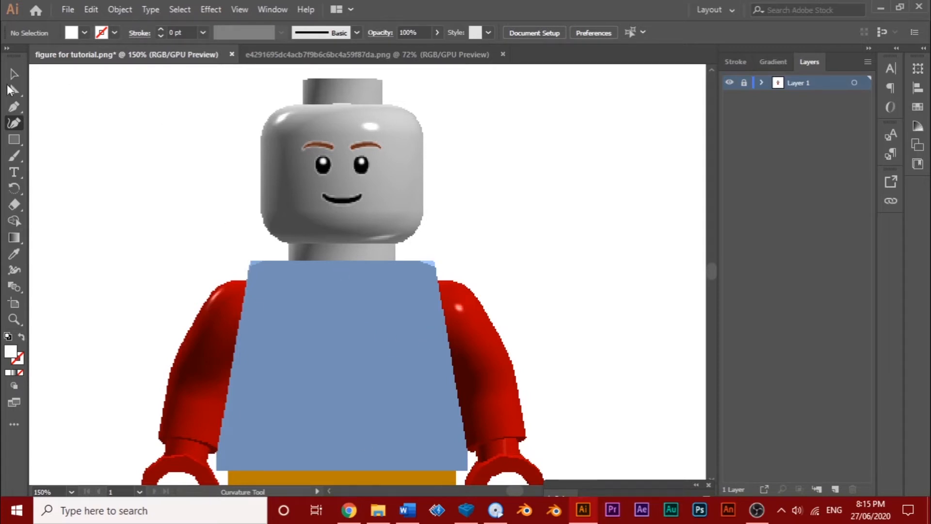
{"action": "left_click", "coordinate": [867, 62]}
{"action": "left_click", "coordinate": [855, 65]}
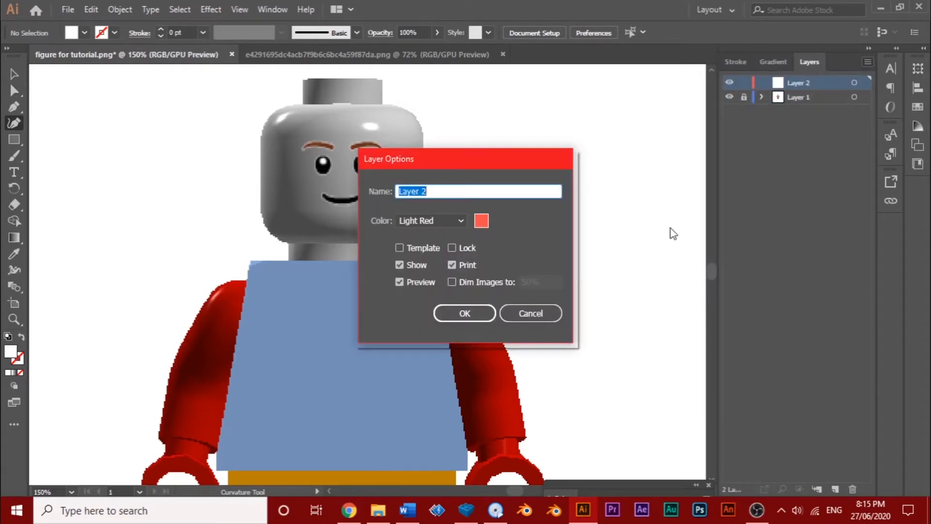
{"action": "left_click", "coordinate": [466, 315]}
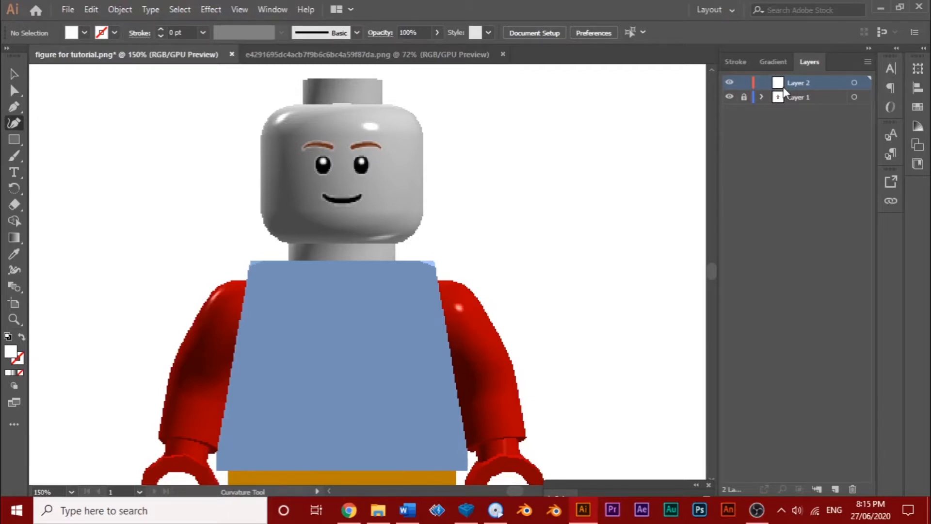
Step: Look over the color chart document and set the stroke color in the figure document to black (000000)
{"action": "left_click", "coordinate": [402, 57]}
{"action": "key", "text": "z"}
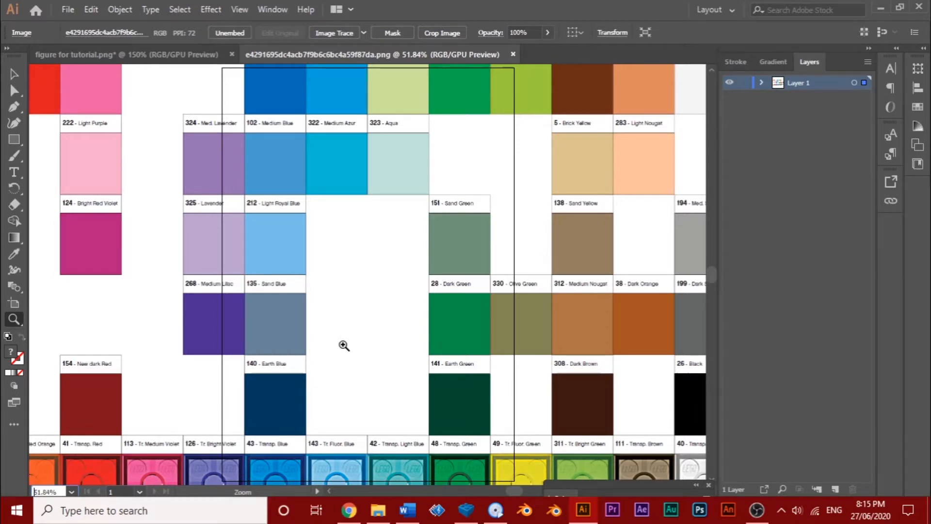
{"action": "scroll", "coordinate": [453, 160], "scroll_direction": "left", "scroll_amount": 4}
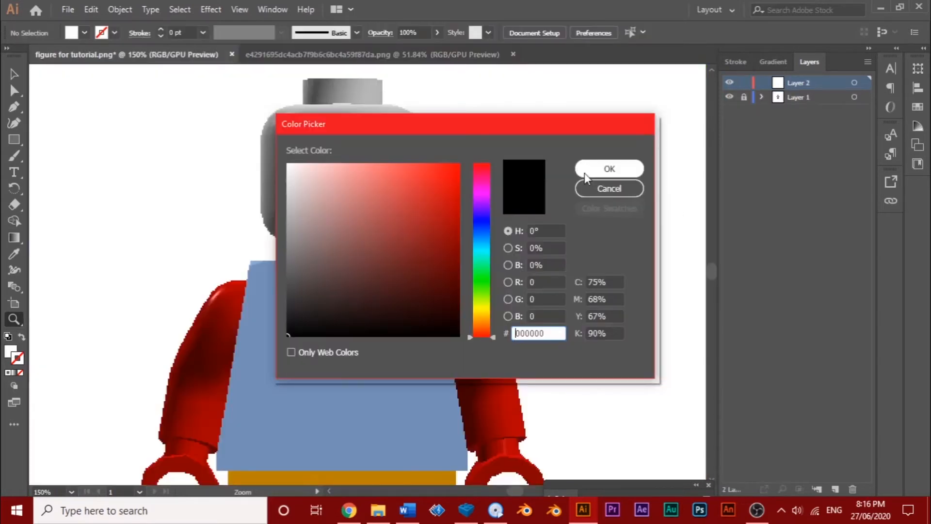
{"action": "left_click", "coordinate": [584, 173]}
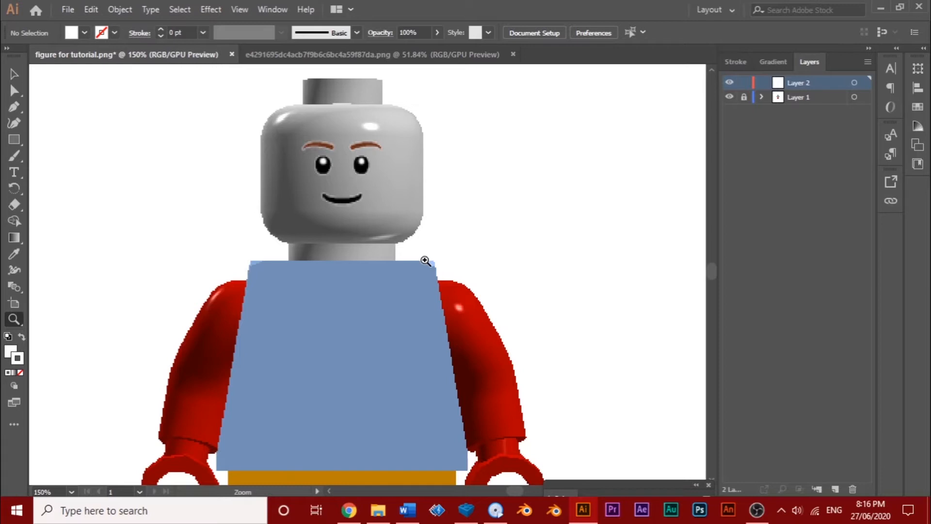
Step: Sample the red fill from the color chart and close the torso outline at the torso's lower-left corner
{"action": "left_click", "coordinate": [372, 55]}
{"action": "left_click", "coordinate": [14, 254]}
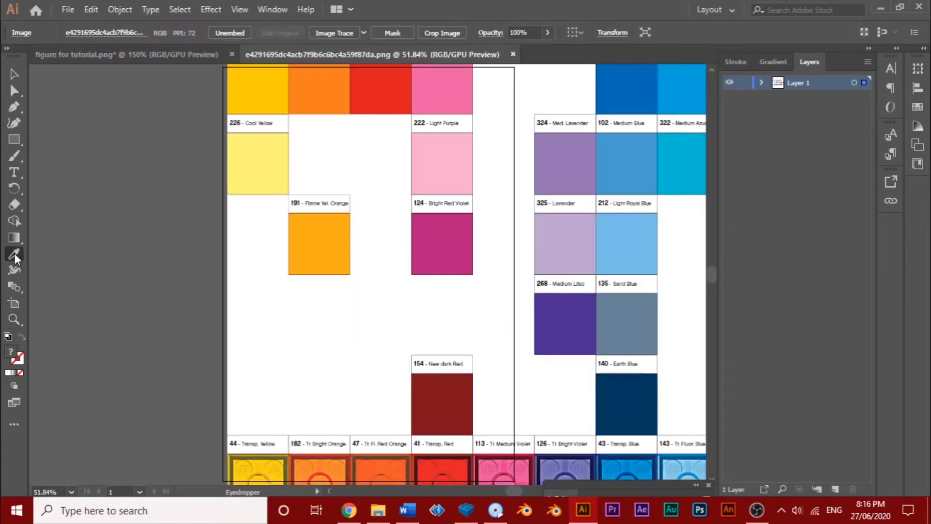
{"action": "left_click_drag", "start_coordinate": [516, 491], "coordinate": [517, 492]}
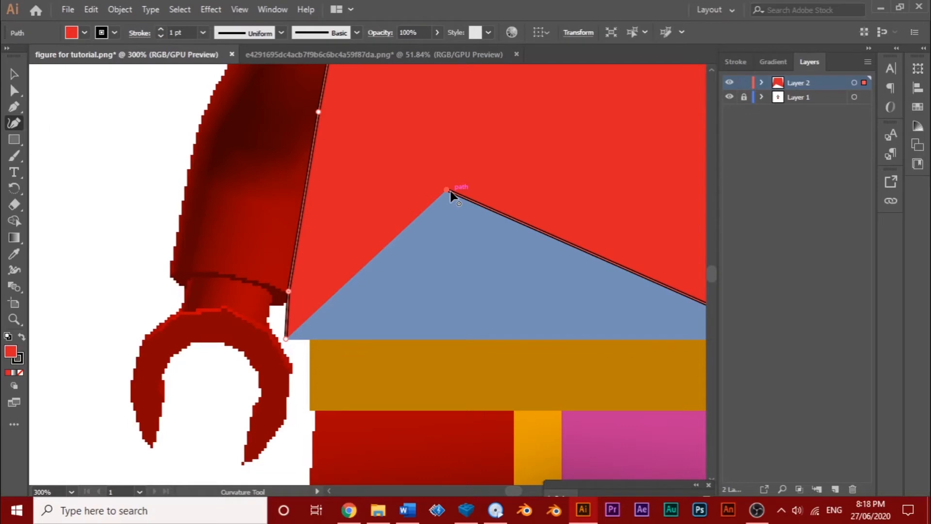
{"action": "left_click_drag", "start_coordinate": [449, 192], "coordinate": [288, 344]}
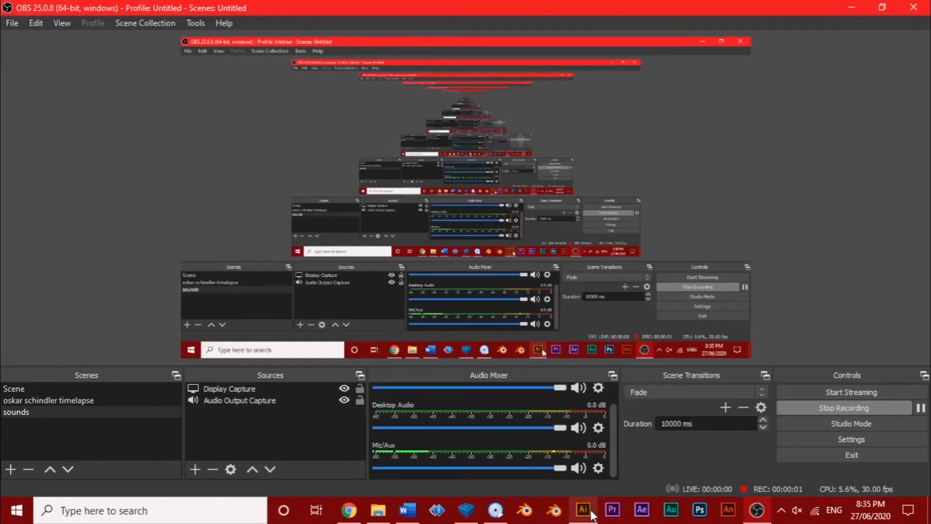
Step: Switch to Illustrator and add a new layer with default options for the leg detail lines
{"action": "left_click", "coordinate": [590, 512]}
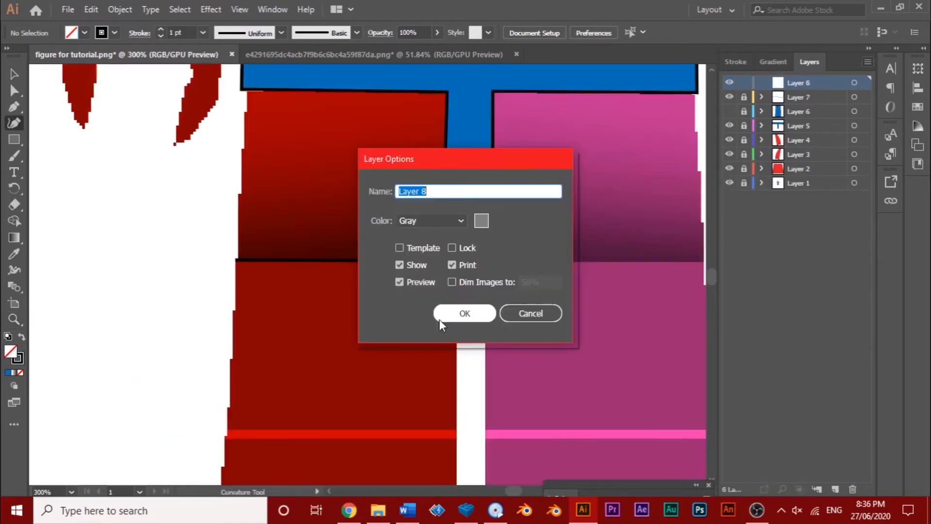
{"action": "left_click", "coordinate": [459, 313]}
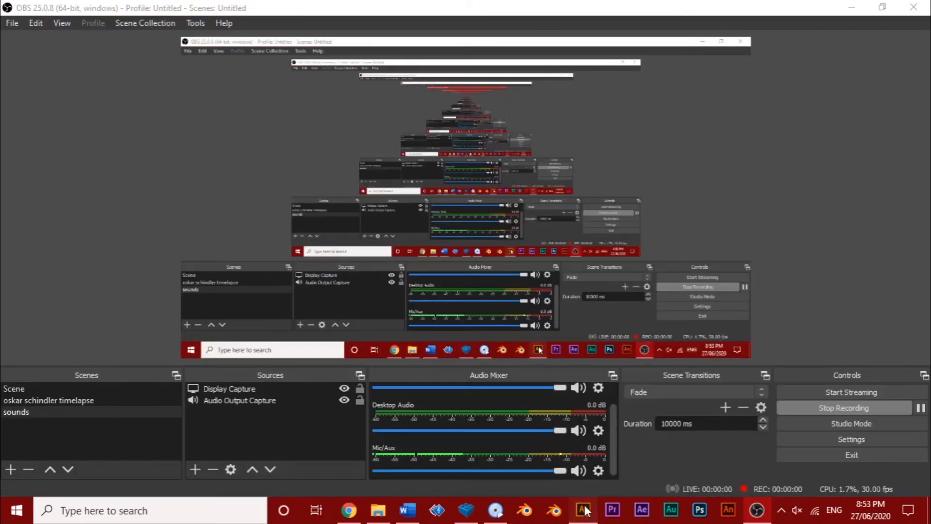
Step: Switch to Illustrator and set the fill color to black for tracing the facial features
{"action": "left_click", "coordinate": [584, 510]}
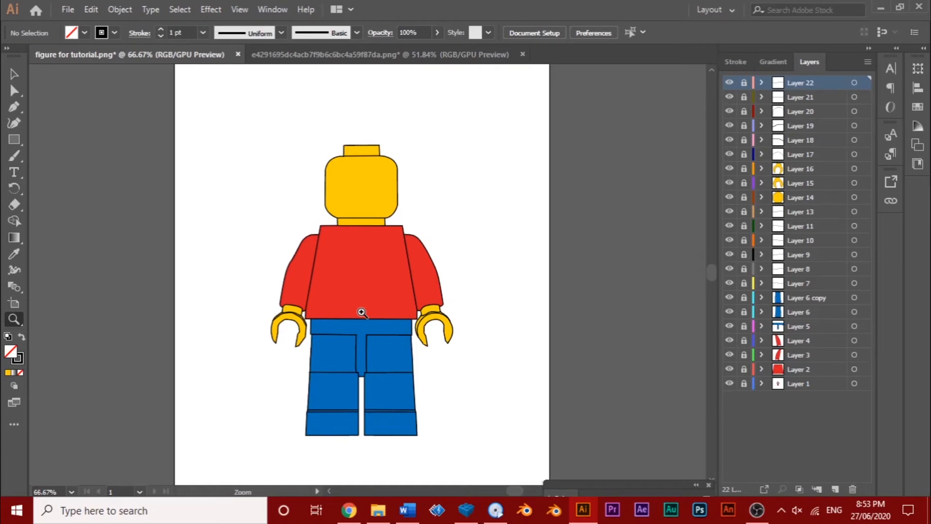
{"action": "double_click", "coordinate": [362, 218]}
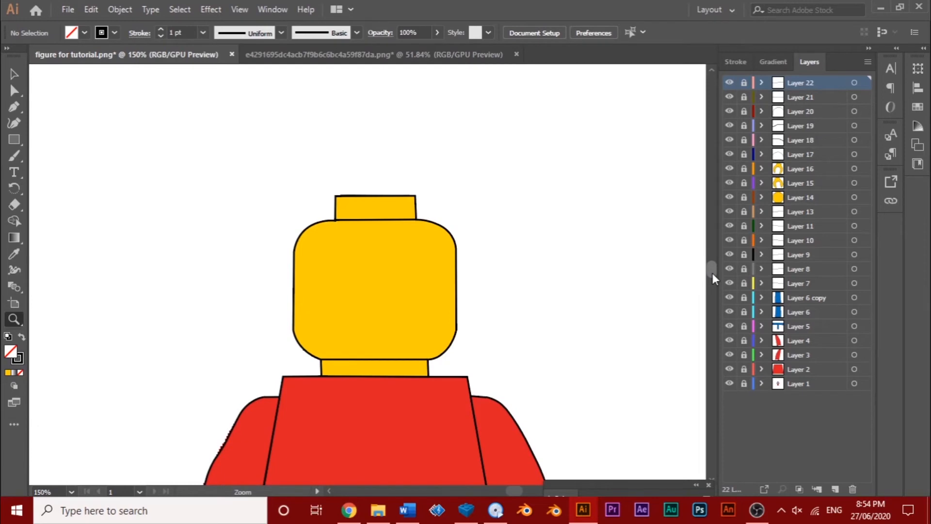
{"action": "scroll", "coordinate": [710, 272], "scroll_direction": "down", "scroll_amount": 2}
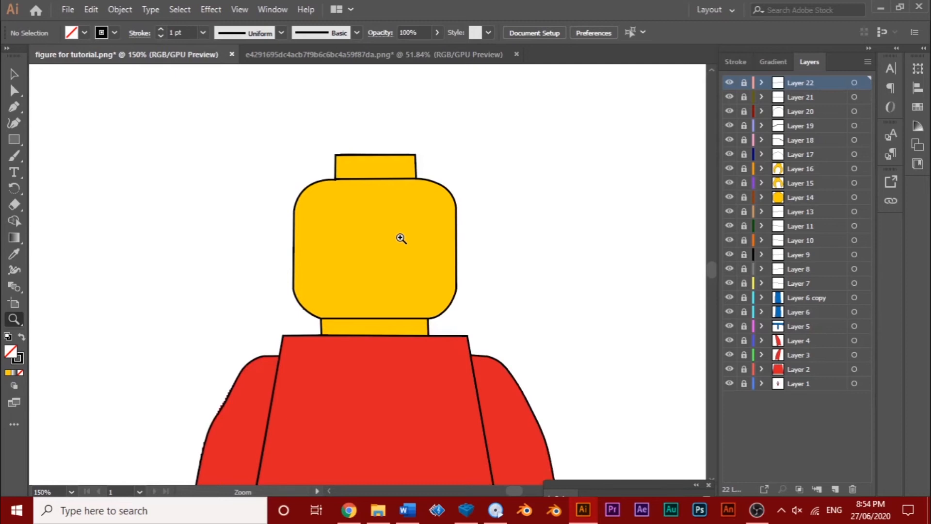
{"action": "left_click", "coordinate": [377, 258]}
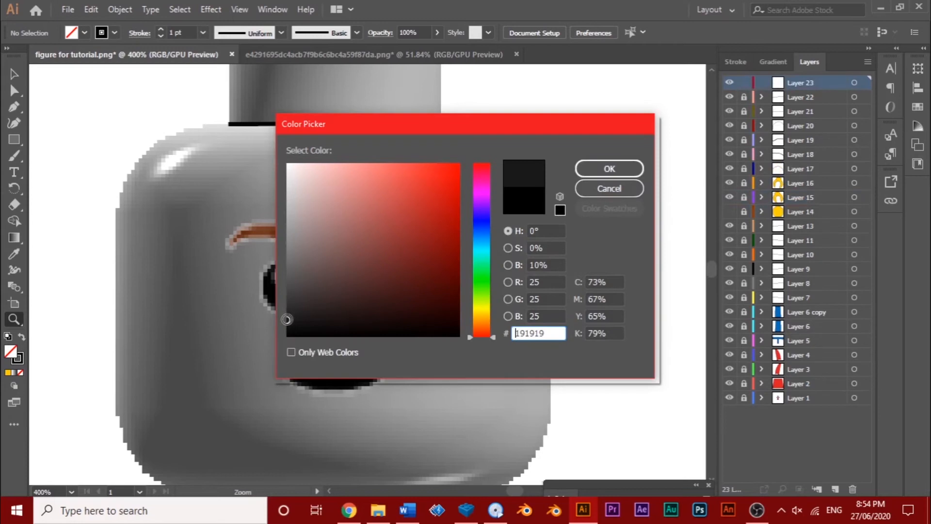
{"action": "left_click_drag", "start_coordinate": [286, 318], "coordinate": [285, 336]}
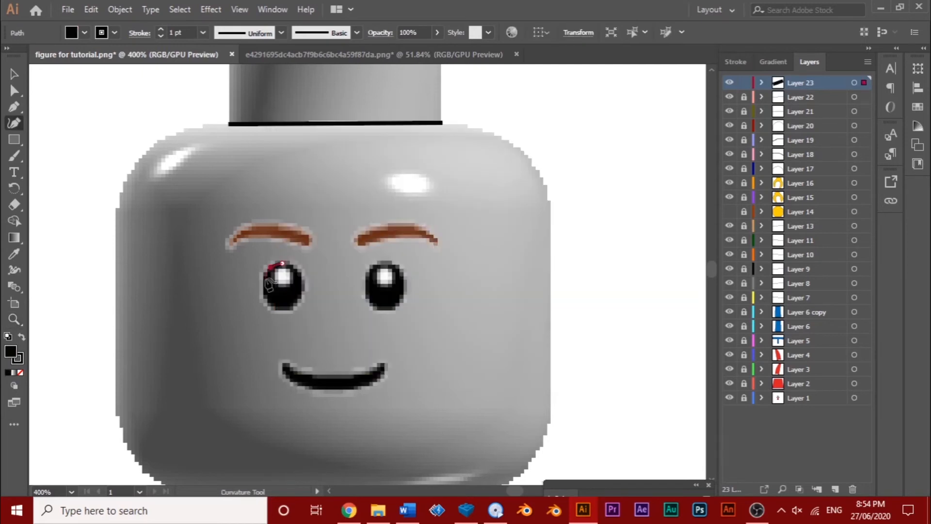
Step: Trace the left eye as a closed black oval with the Curvature tool, refine its left edge, and lock its layer
{"action": "left_click", "coordinate": [265, 279]}
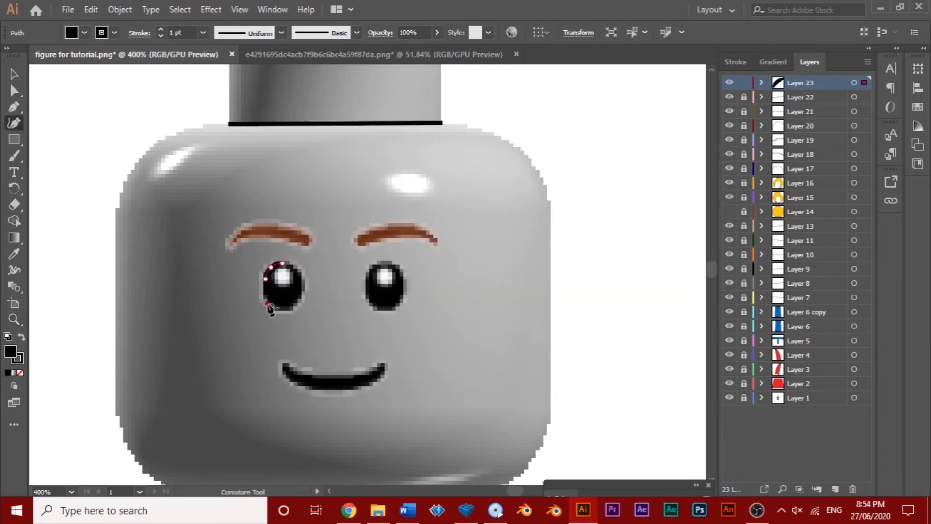
{"action": "left_click", "coordinate": [280, 311]}
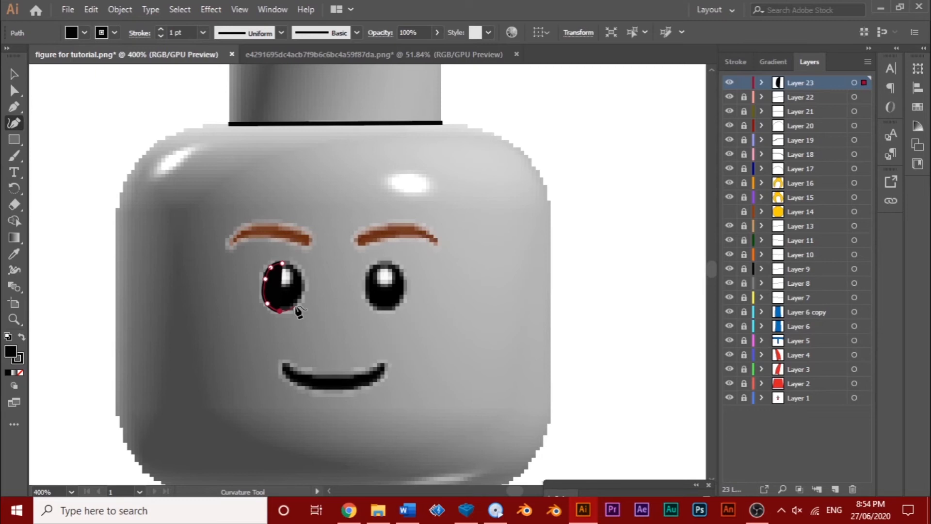
{"action": "left_click", "coordinate": [296, 306]}
{"action": "left_click", "coordinate": [303, 288]}
{"action": "left_click", "coordinate": [301, 273]}
{"action": "left_click", "coordinate": [282, 263]}
{"action": "left_click_drag", "start_coordinate": [265, 279], "coordinate": [261, 284]}
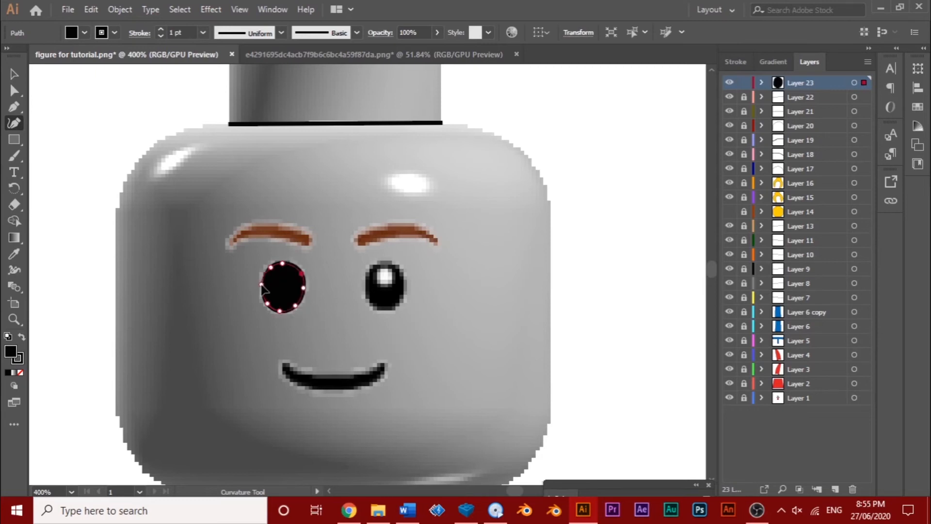
{"action": "left_click", "coordinate": [261, 285]}
{"action": "left_click", "coordinate": [744, 83]}
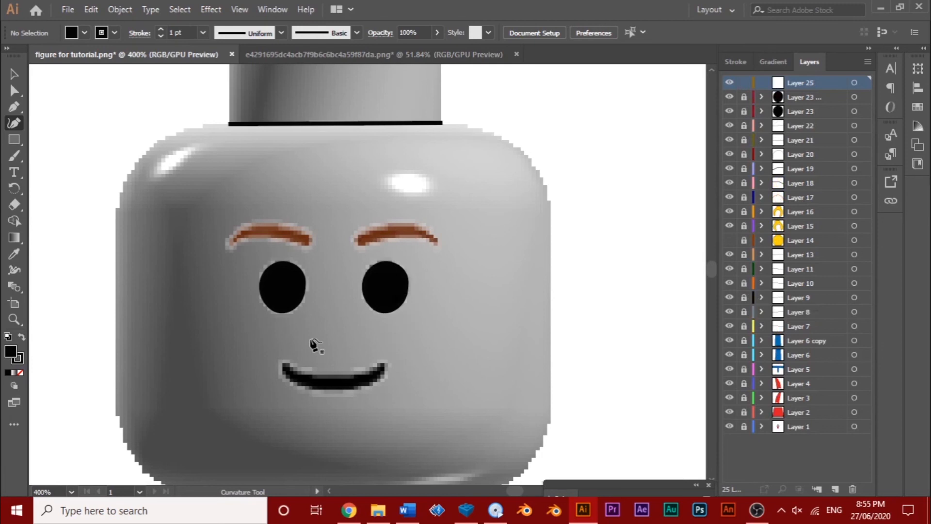
Step: Trace the smiling mouth as a filled black shape with the Curvature tool
{"action": "left_click", "coordinate": [285, 361]}
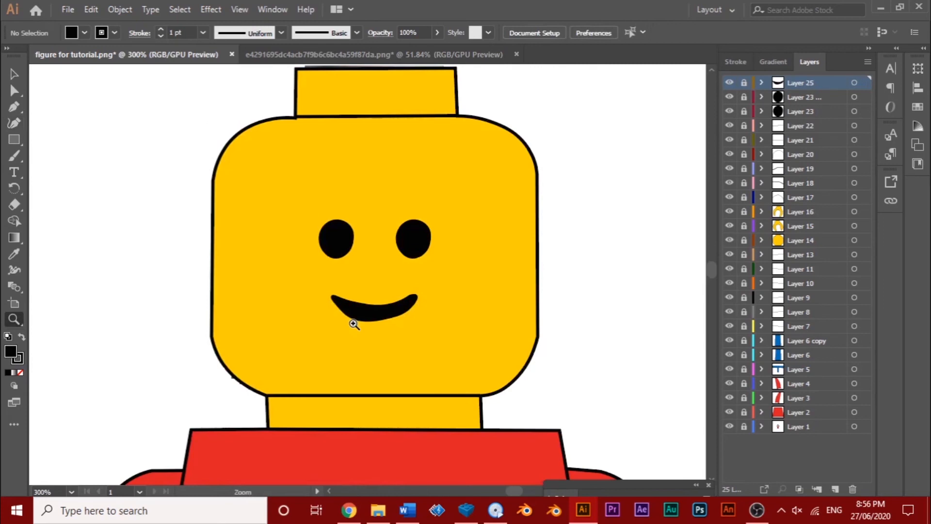
Step: Add a new layer above the mouth layer and activate the Paintbrush tool
{"action": "left_click", "coordinate": [867, 61]}
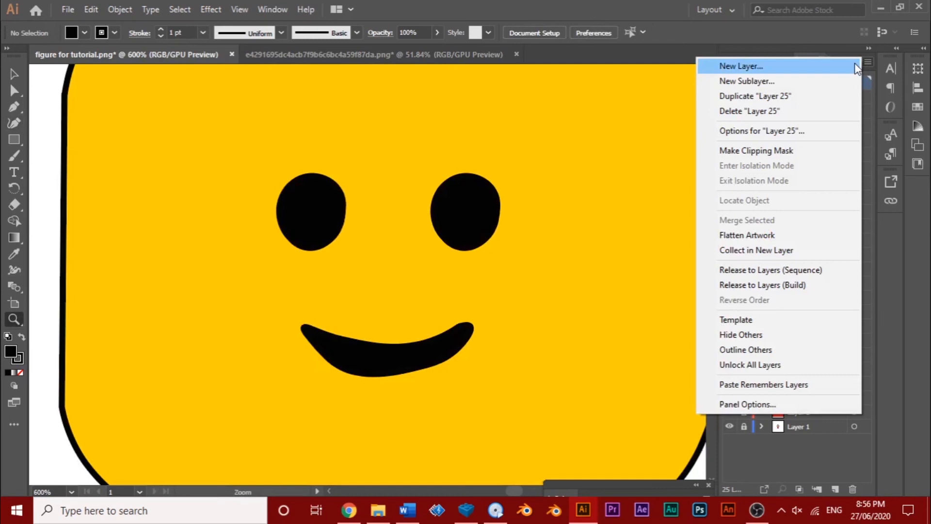
{"action": "left_click", "coordinate": [854, 63]}
{"action": "key", "text": "b"}
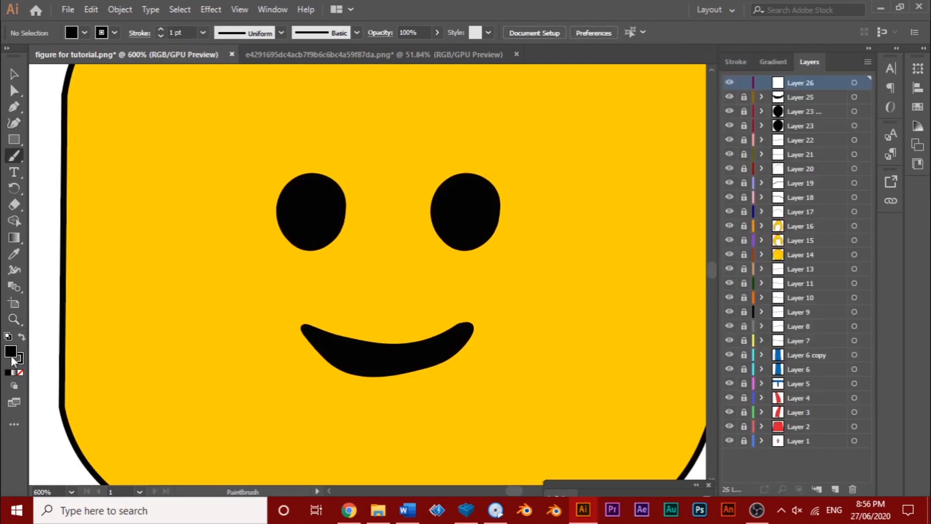